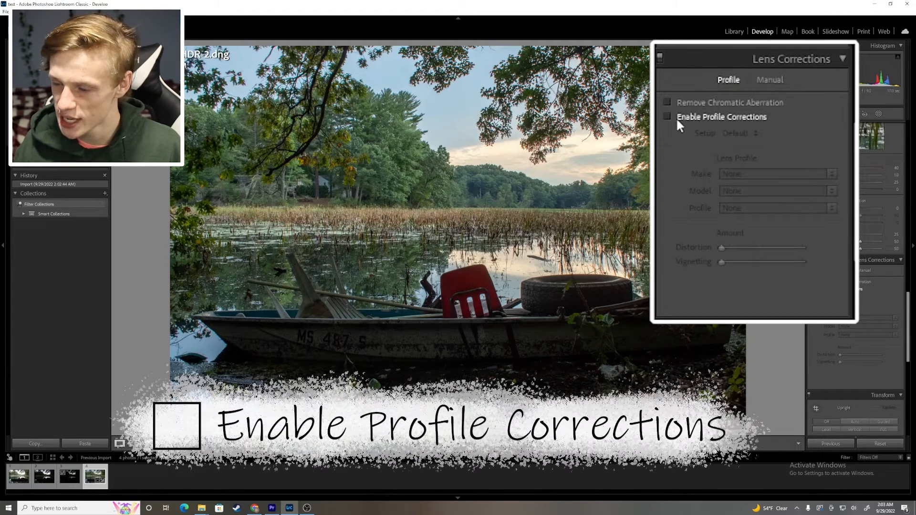
# Enable lens profile corrections and chromatic aberration removal for the boat photo.
pyautogui.click(677, 119)
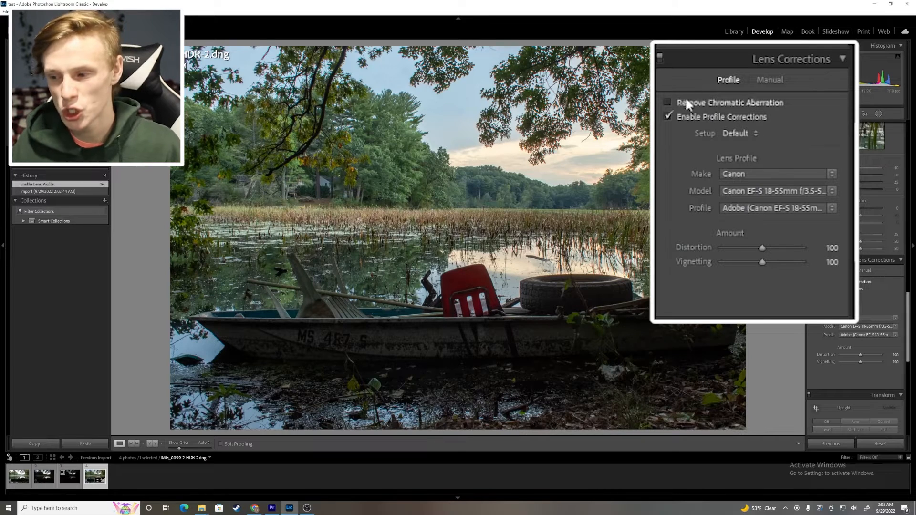
pyautogui.click(674, 104)
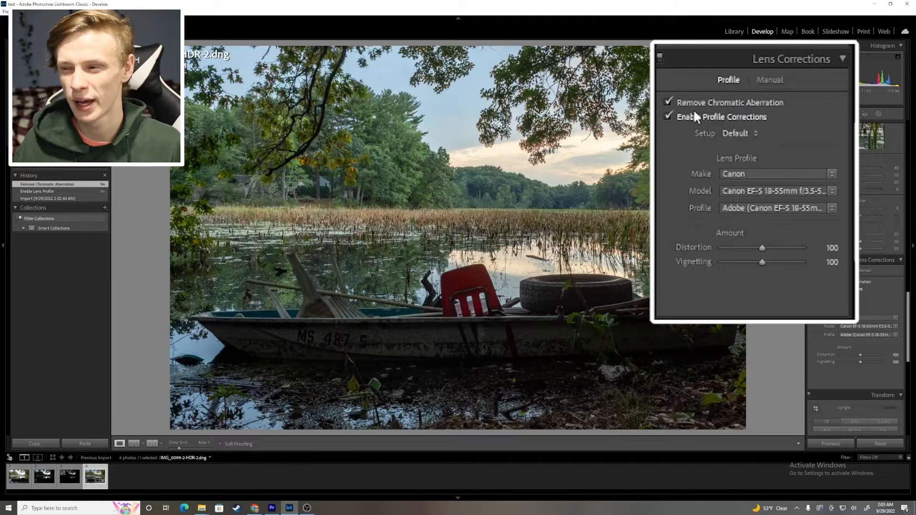
# Set the Calibration primary hues to -47 for blue, +11 for green and +26 for red.
pyautogui.scroll(-6, 822, 286)
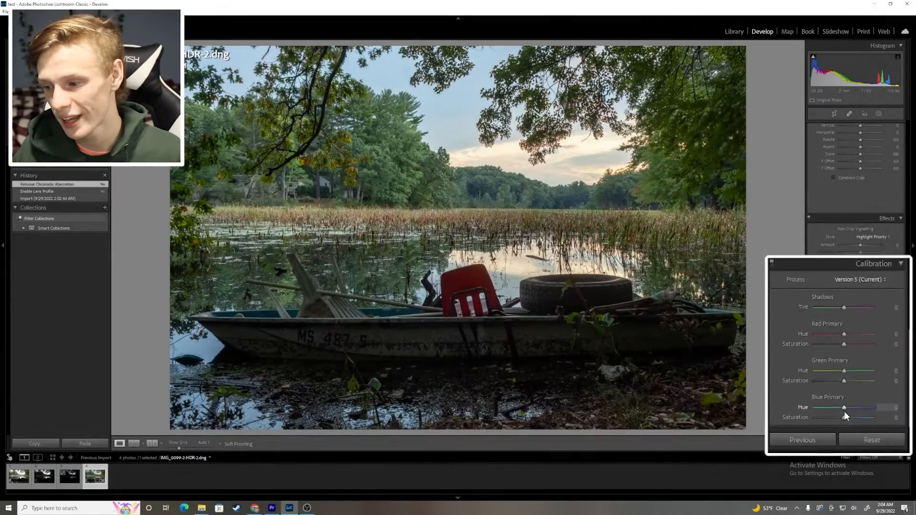
pyautogui.moveTo(823, 393); pyautogui.dragTo(808, 388)
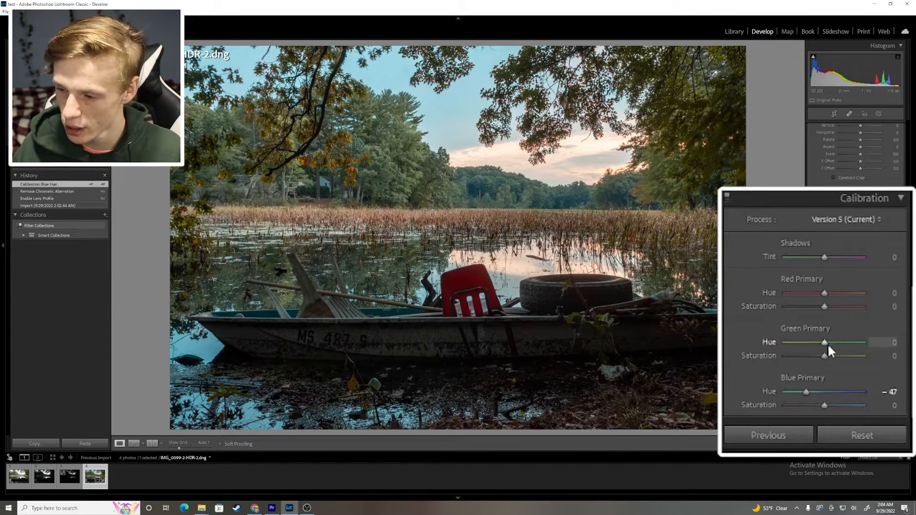
pyautogui.moveTo(822, 342); pyautogui.dragTo(825, 343)
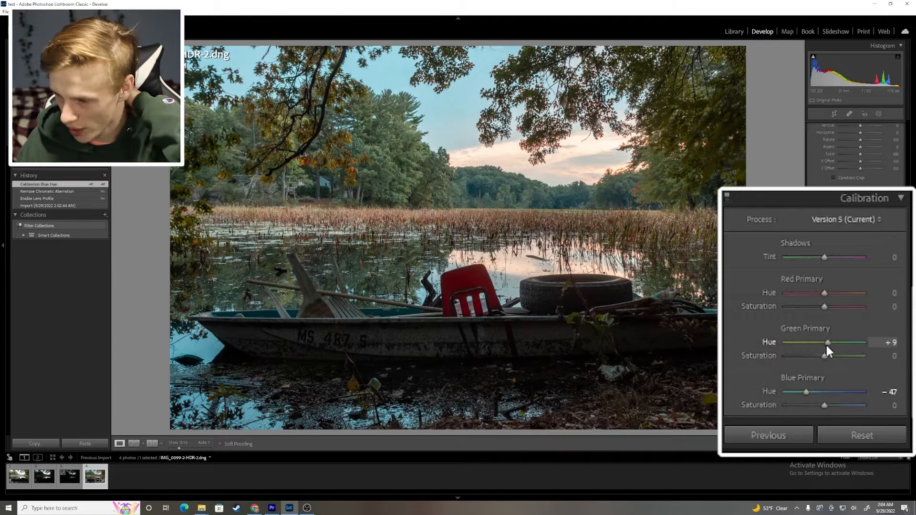
pyautogui.moveTo(827, 351); pyautogui.dragTo(826, 342)
pyautogui.moveTo(823, 293); pyautogui.dragTo(864, 371)
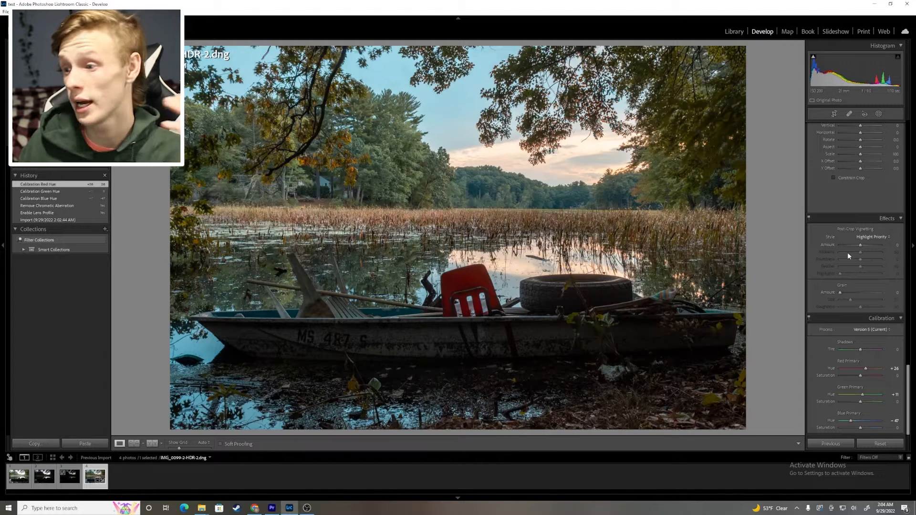
# Straighten the photo with the Level option of the Upright transform.
pyautogui.scroll(3, 847, 253)
pyautogui.scroll(2, 848, 261)
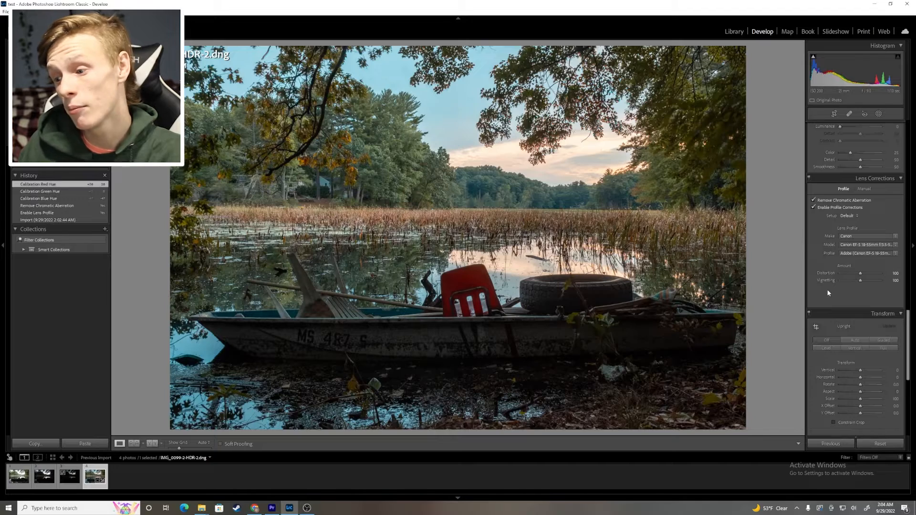
pyautogui.scroll(-2, 828, 293)
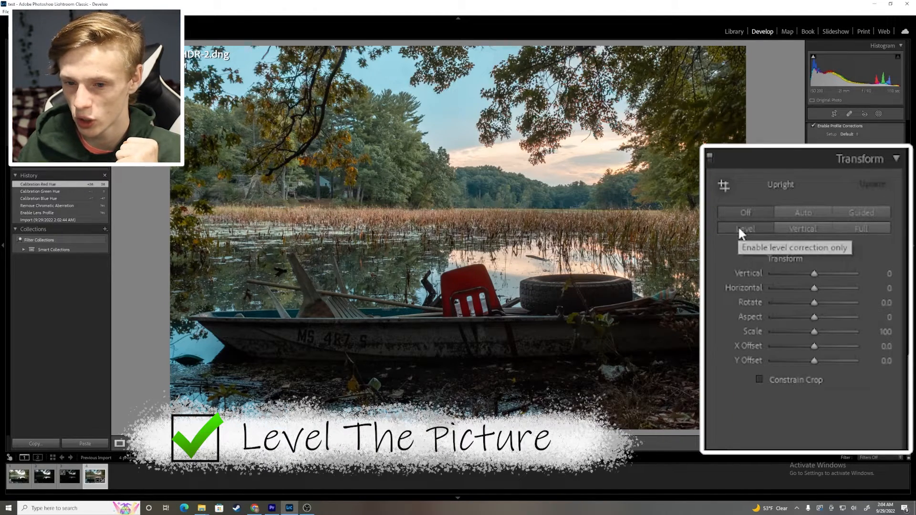
pyautogui.click(738, 227)
# Keep the exposure at +1.25 and raise the contrast to +11.
pyautogui.scroll(2, 860, 230)
pyautogui.scroll(5, 860, 230)
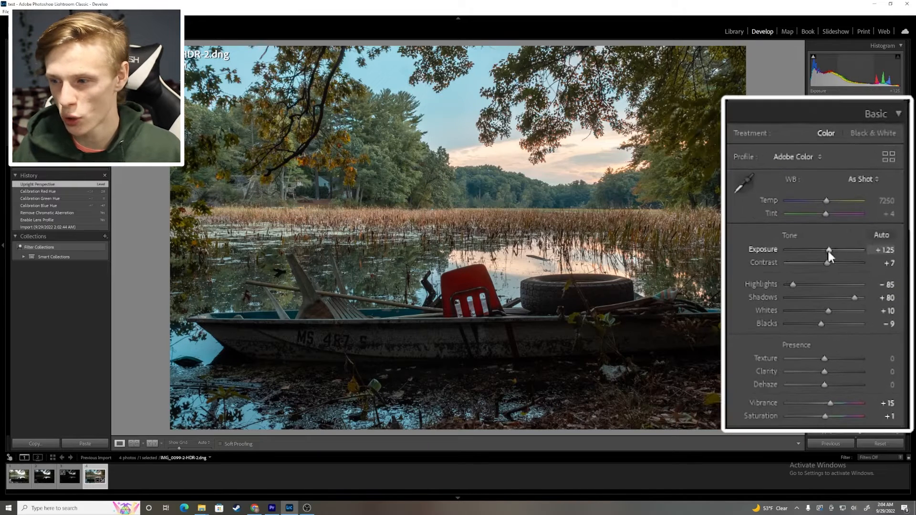
pyautogui.moveTo(829, 250); pyautogui.dragTo(823, 251)
pyautogui.hotkey('ctrl', 'z')
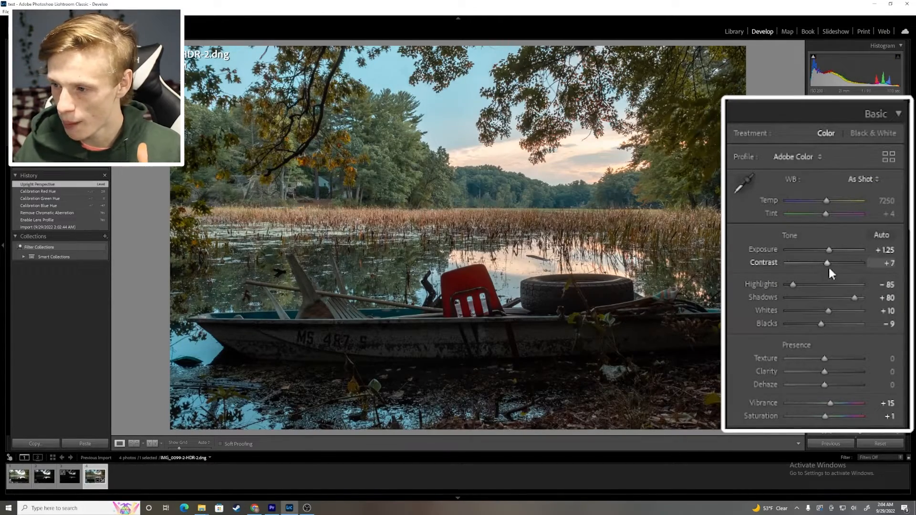
pyautogui.moveTo(824, 264); pyautogui.dragTo(822, 266)
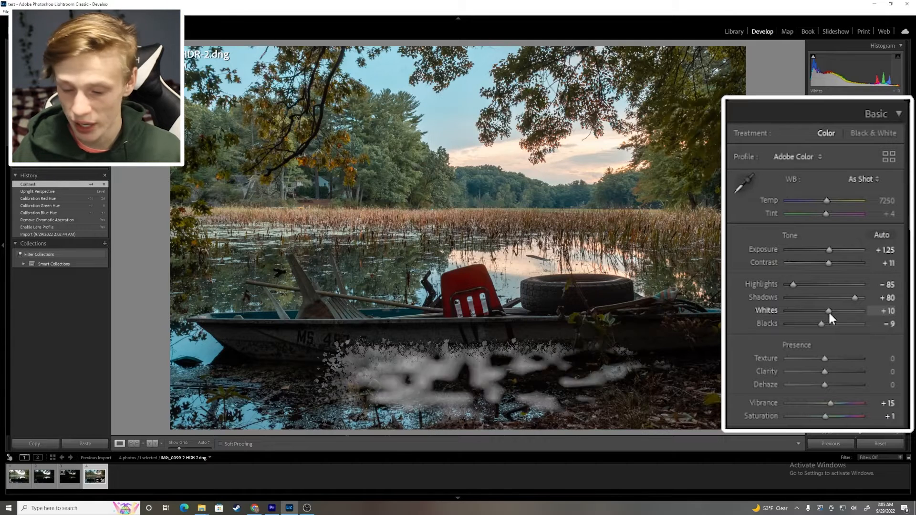
# Raise the whites to +44 and fine-tune the blacks using the clipping preview.
pyautogui.moveTo(828, 311); pyautogui.dragTo(845, 311)
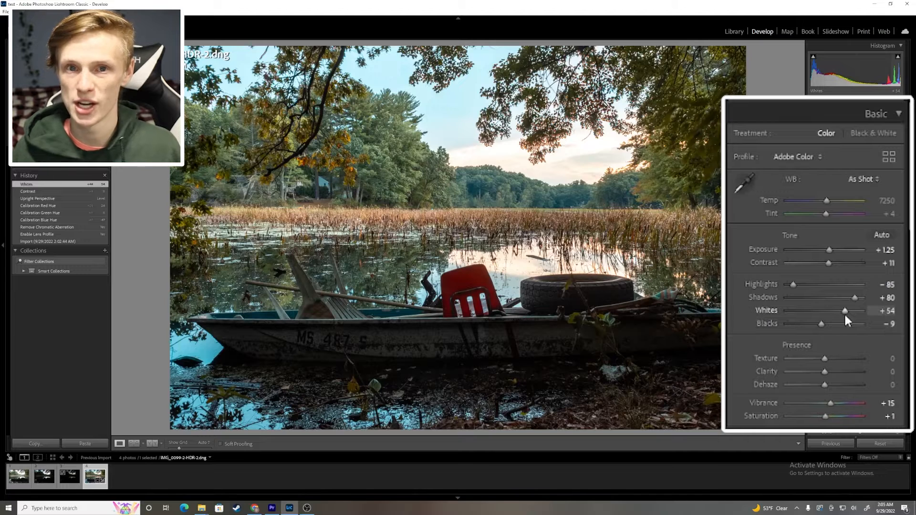
pyautogui.moveTo(844, 315); pyautogui.dragTo(839, 328)
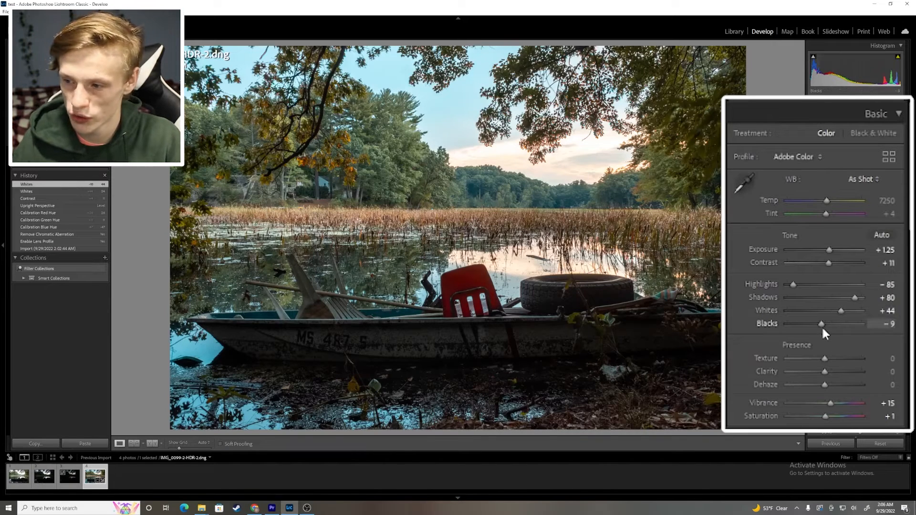
pyautogui.keyDown('alt'); pyautogui.click(822, 323); pyautogui.keyUp('alt')
pyautogui.moveTo(821, 323); pyautogui.dragTo(821, 324)
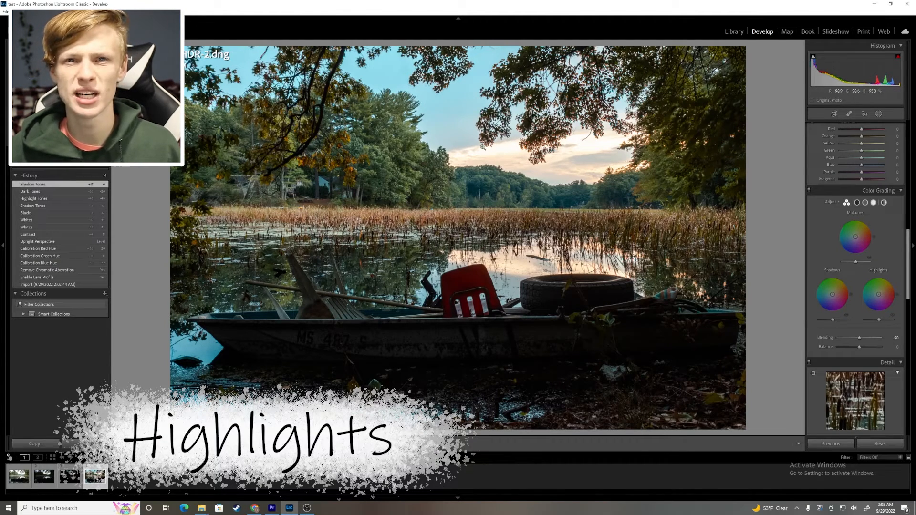
# Color grade the highlights to hue 17, saturation 36, the midtones to hue 65, saturation 24, and the shadows to about hue 96, saturation 10.
pyautogui.moveTo(878, 296); pyautogui.dragTo(885, 316)
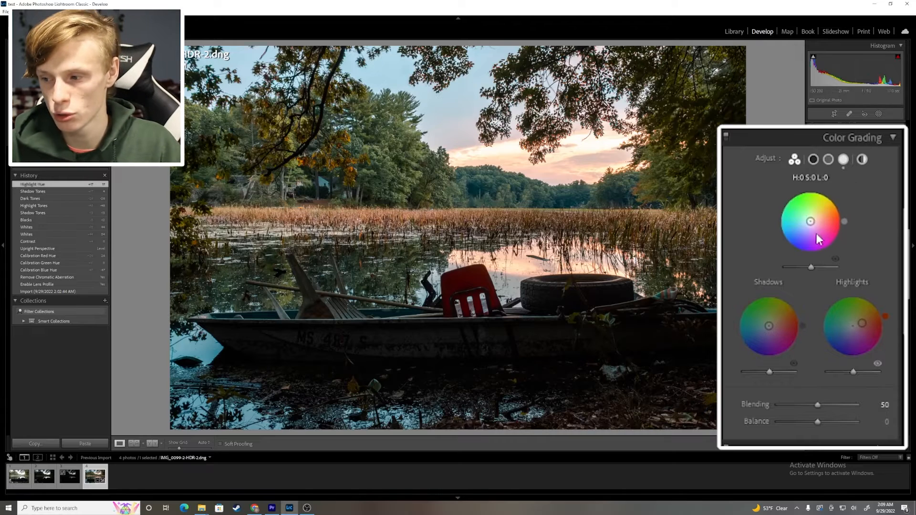
pyautogui.moveTo(810, 220); pyautogui.dragTo(812, 216)
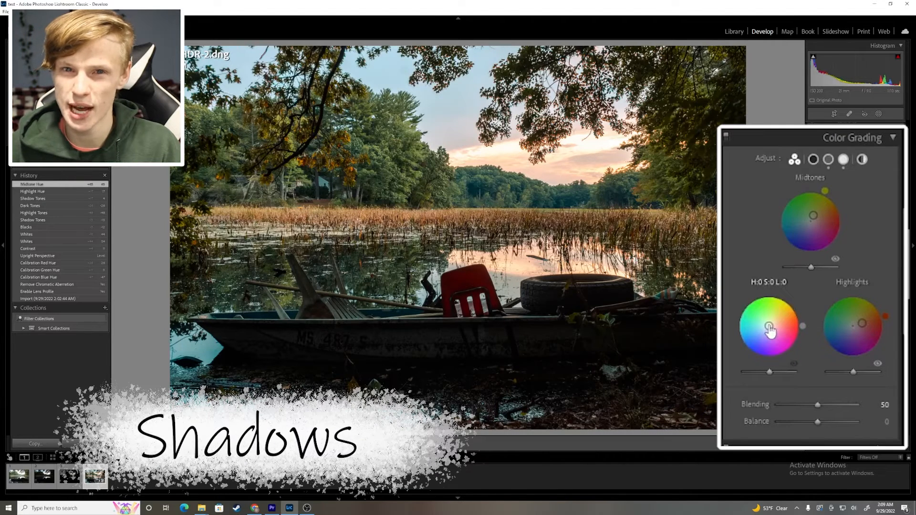
pyautogui.moveTo(770, 329); pyautogui.dragTo(768, 323)
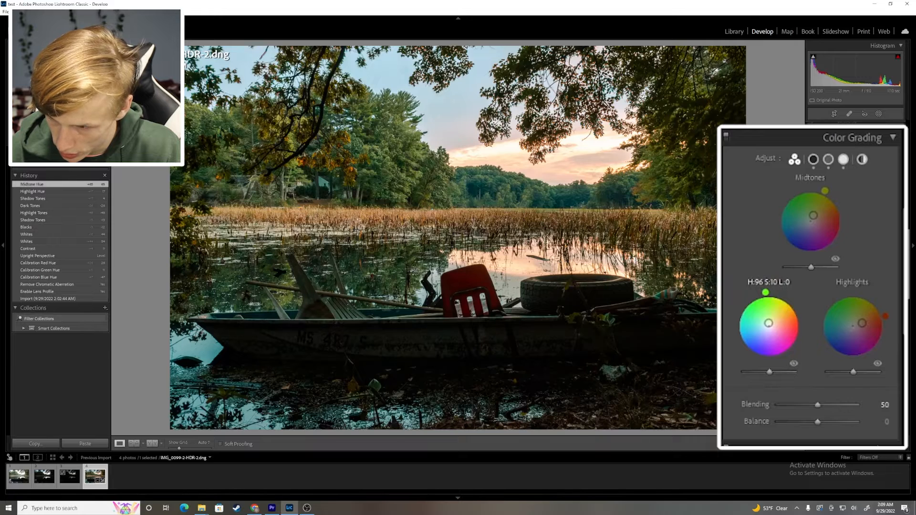
pyautogui.moveTo(768, 324); pyautogui.dragTo(768, 325)
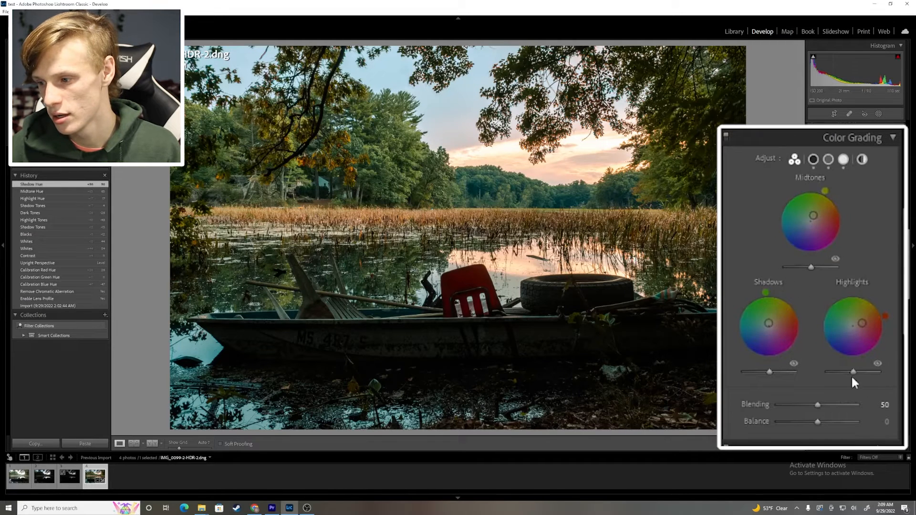
# Set the color grading luminance to -16 for highlights and about +63 for midtones, and slightly lower it for shadows.
pyautogui.moveTo(853, 372)
pyautogui.mouseDown()
pyautogui.moveTo(877, 384)
pyautogui.moveTo(851, 392)
pyautogui.moveTo(868, 385)
pyautogui.moveTo(842, 378)
pyautogui.moveTo(859, 379)
pyautogui.moveTo(850, 384)
pyautogui.mouseUp()
pyautogui.moveTo(811, 267); pyautogui.dragTo(828, 280)
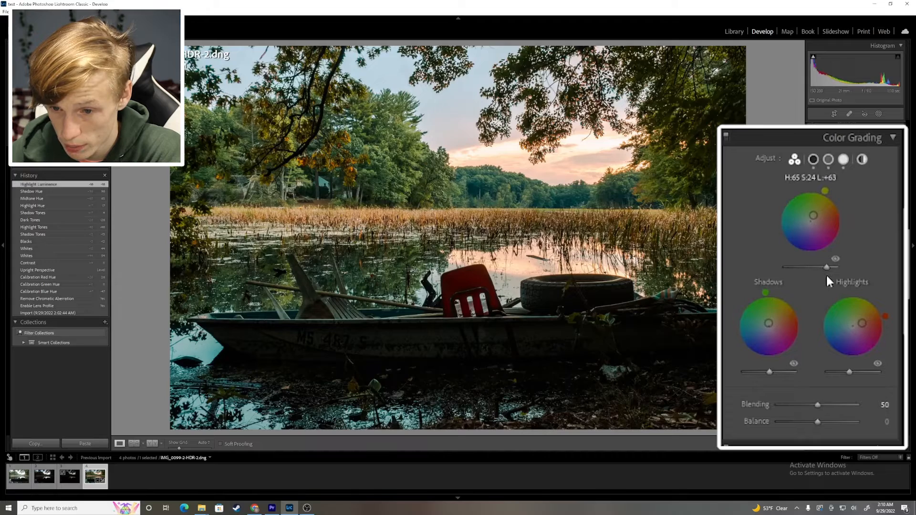
pyautogui.moveTo(771, 374)
pyautogui.mouseDown()
pyautogui.moveTo(759, 373)
pyautogui.moveTo(793, 373)
pyautogui.moveTo(766, 375)
pyautogui.mouseUp()
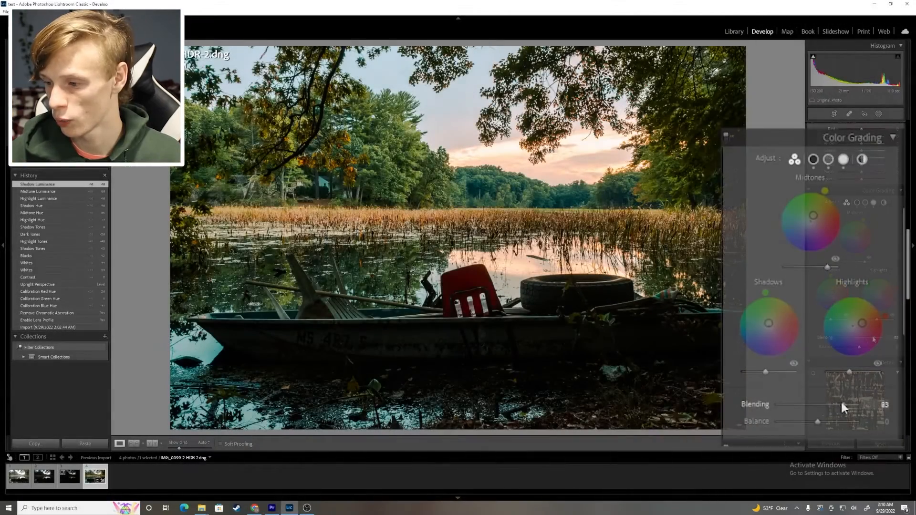
# Set the color grading blending to 90 and the balance to -12.
pyautogui.moveTo(841, 402); pyautogui.dragTo(860, 398)
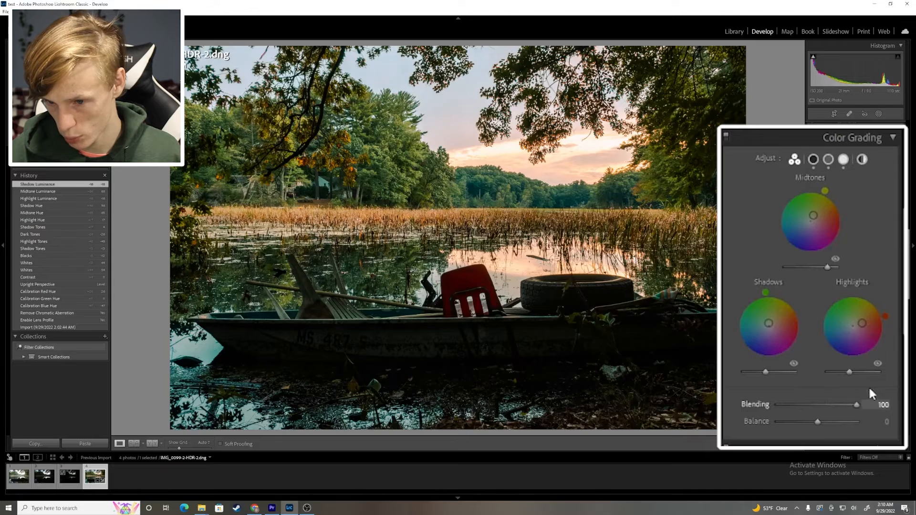
pyautogui.moveTo(839, 401); pyautogui.dragTo(814, 419)
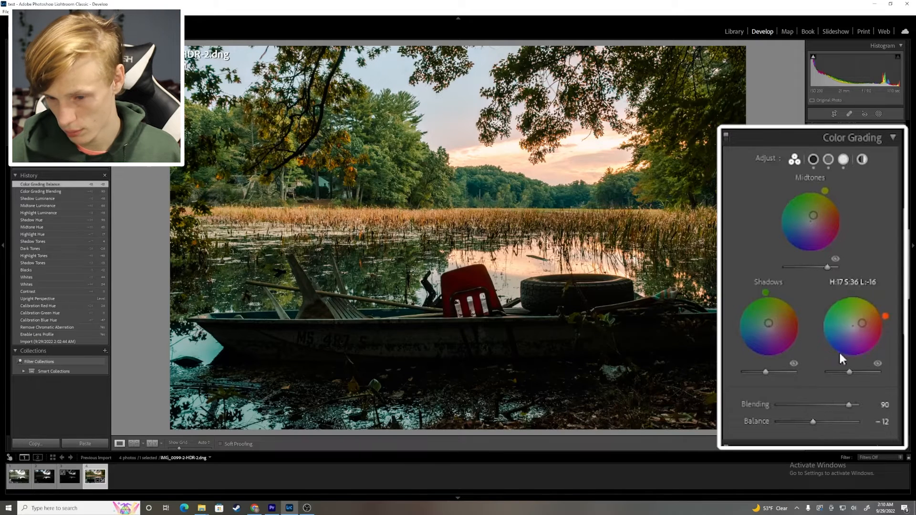
pyautogui.scroll(-5, 853, 334)
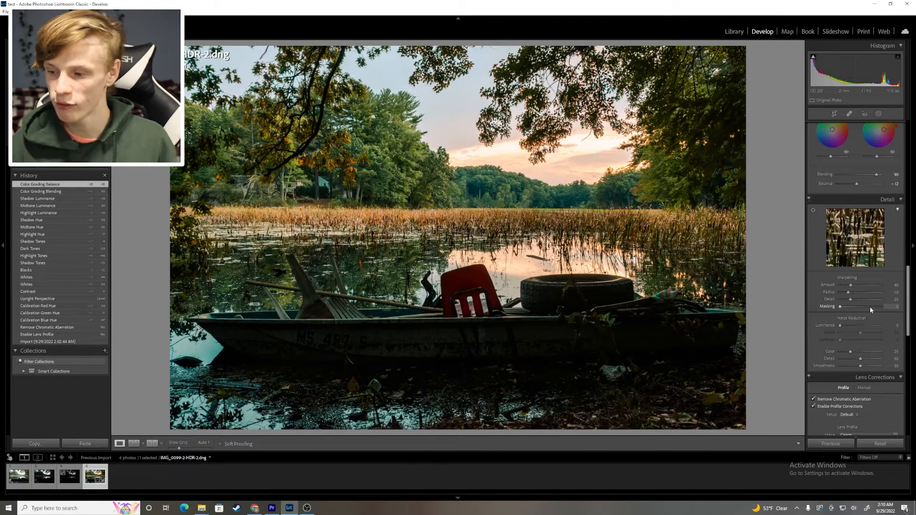